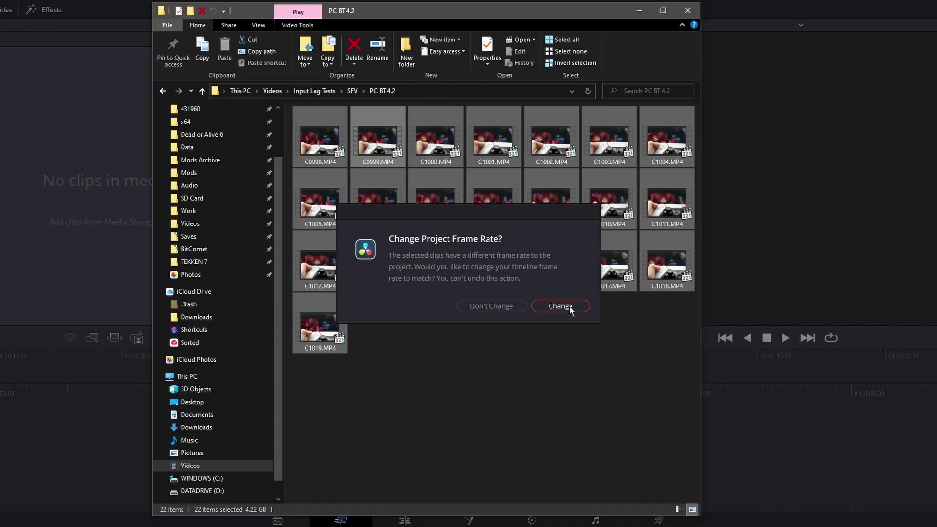
Change the project frame rate to match the imported clips and add timeline markers at 09:00 and 09:45.
left_click(569, 306)
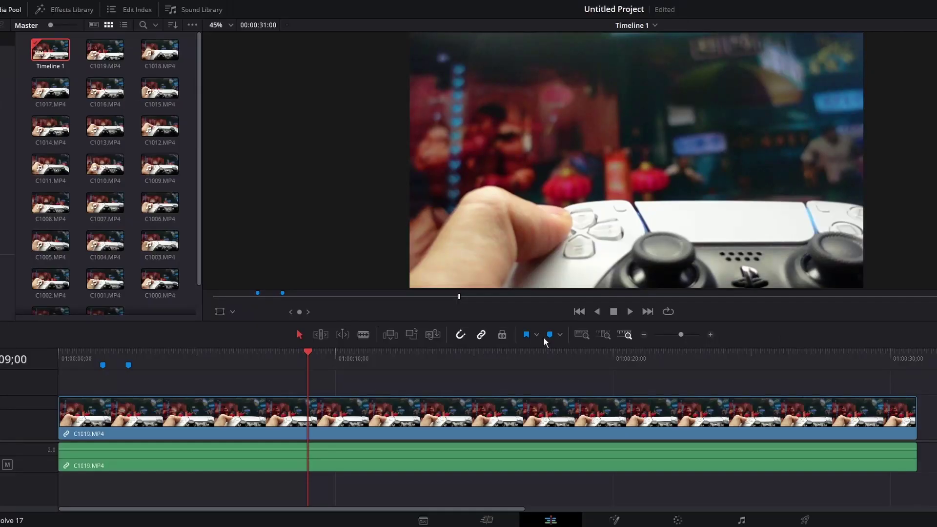
left_click(549, 335)
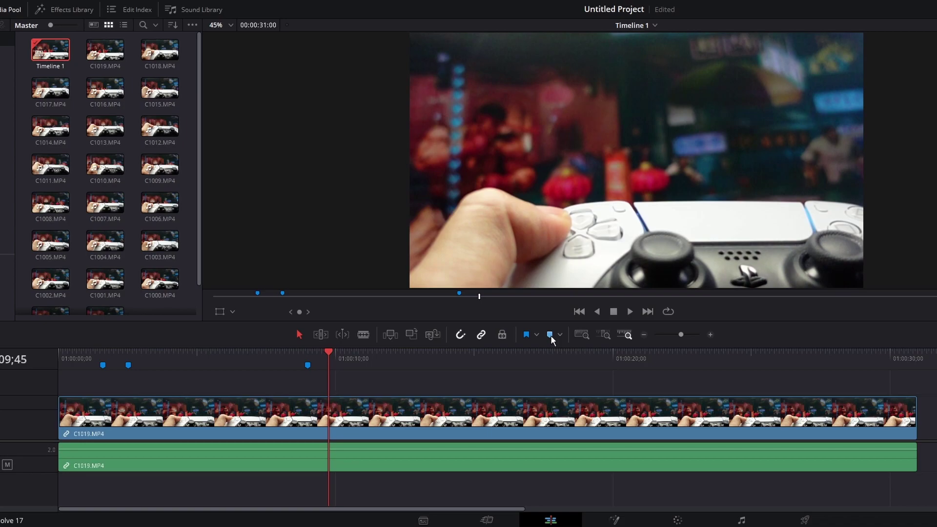
left_click(550, 336)
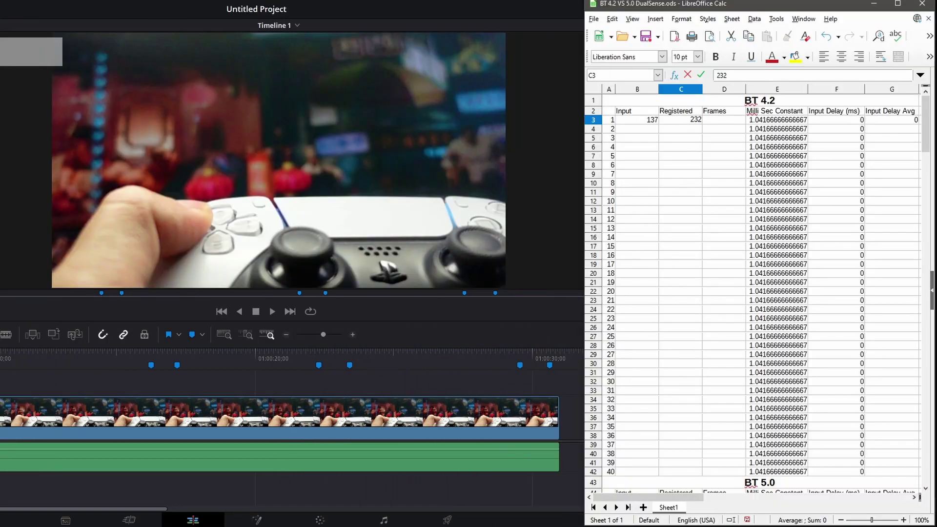
Record 900 as Input and 945 as Registered for test 2 in the BT 4.2 table.
left_click(629, 130)
type("900")
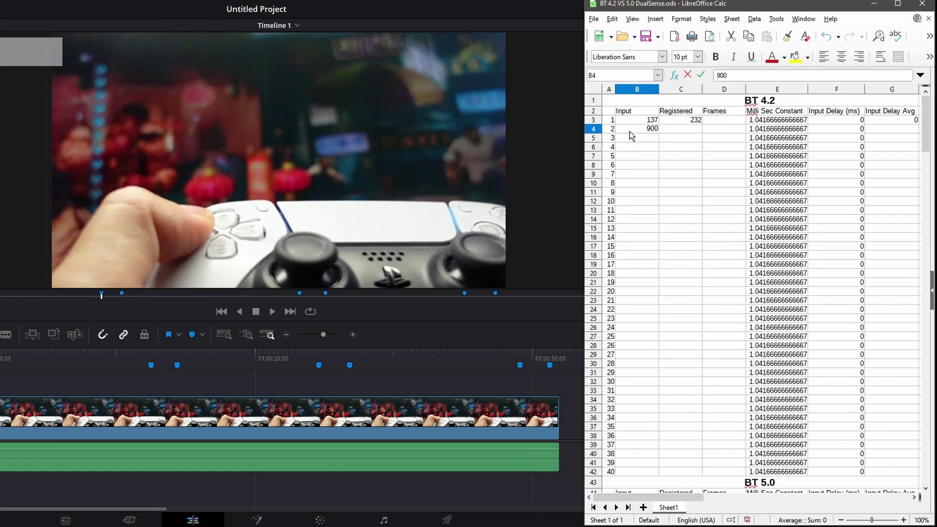
key("Tab")
type("945")
key("Return")
Read the third pair of timeline markers and record Input 1615 and Registered 1712 for BT 4.2 test 3.
left_click(164, 352)
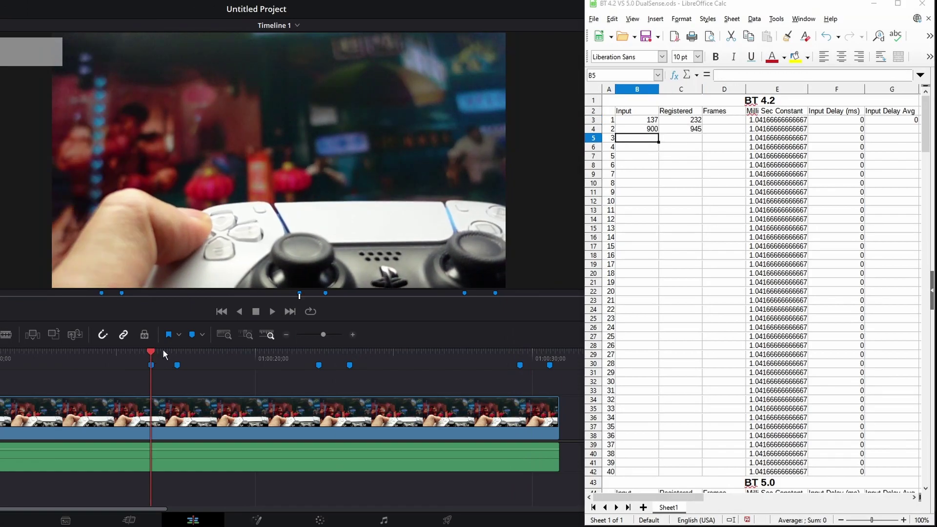
left_click(637, 137)
type("1615")
left_click(177, 352)
left_click(687, 138)
type("1712")
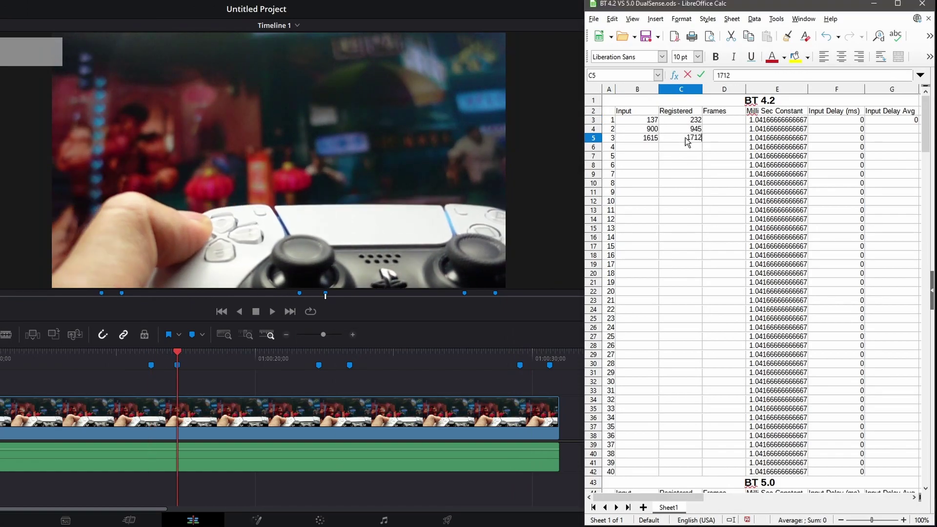
left_click(637, 147)
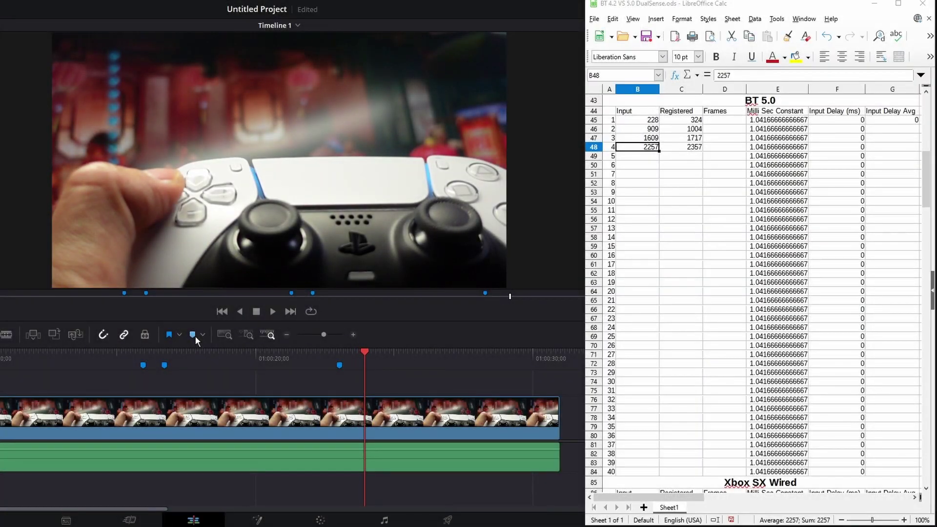
Add the last three timeline markers, for the fourth press's registration and for the fifth press and its registration.
left_click(195, 336)
left_click_drag(397, 353, 526, 358)
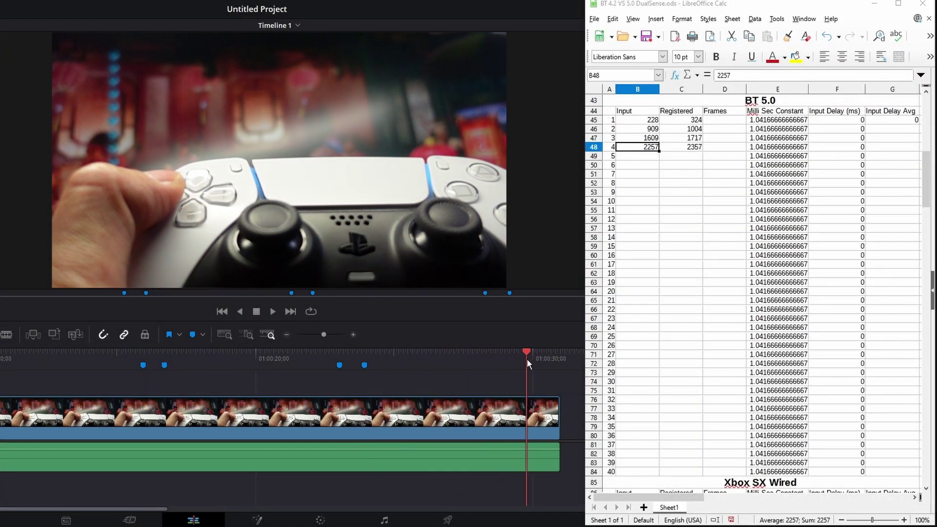
left_click(194, 334)
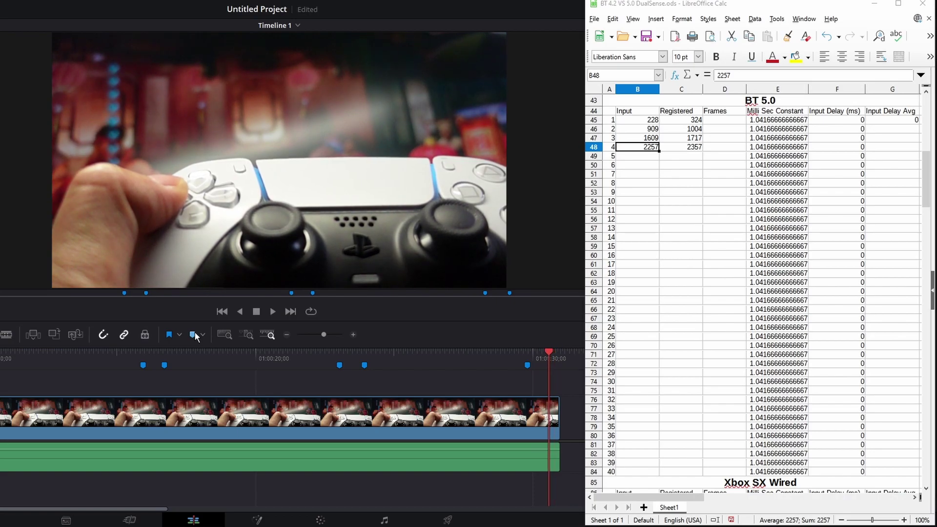
left_click(195, 334)
Record the Input and Registered values for BT 5.0 test 5 as 313 and 357, and test 6 as 949 and 1037.
left_click(636, 156)
type("313")
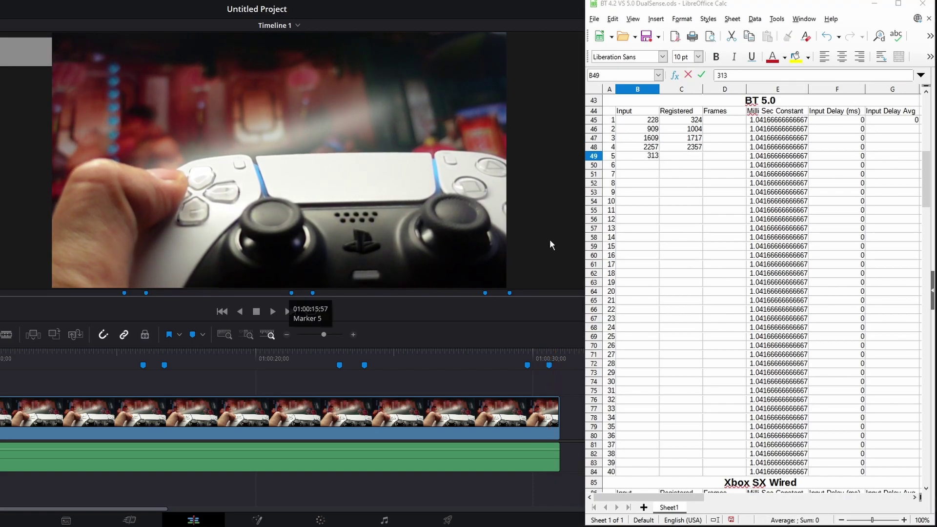
left_click(684, 157)
type("357")
key("Return")
left_click(651, 169)
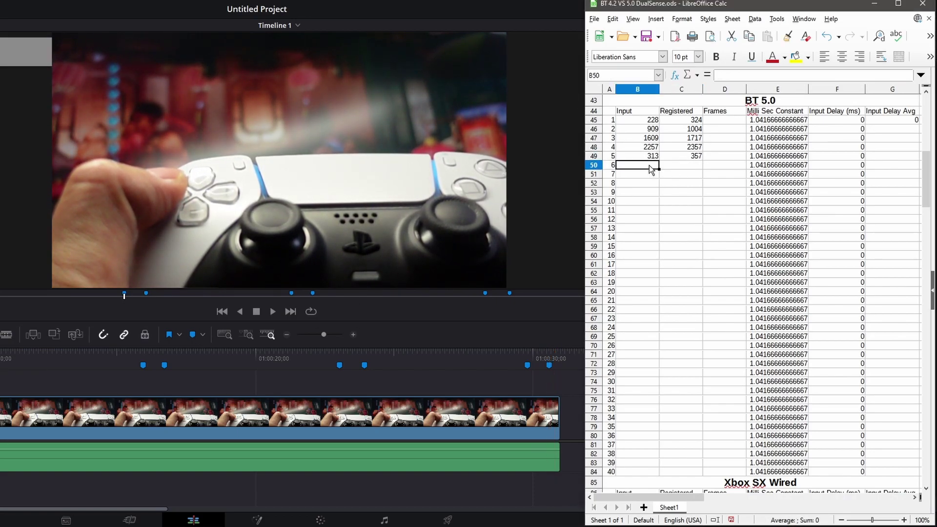
type("949")
key("Tab")
type("1037")
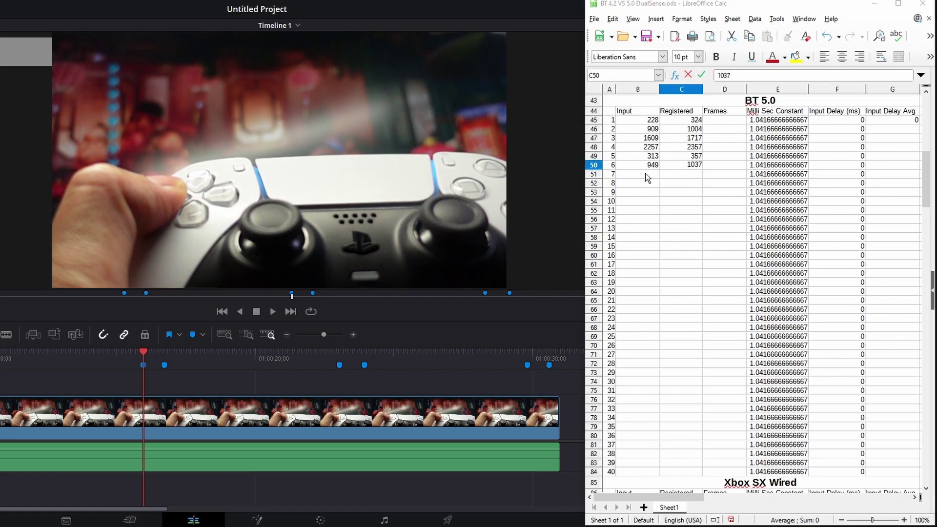
Record BT 5.0 Input and Registered values 1557 and 1643 for test 7, 2302 and 2356 for test 8, and Input 2948 for test 9.
left_click(648, 178)
type("1557")
key("Tab")
type("1643")
key("Return")
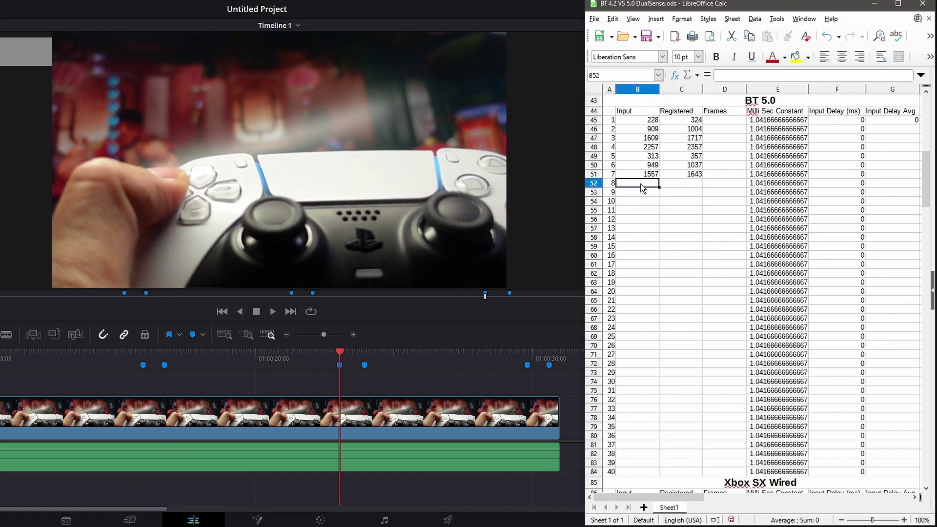
type("2302")
key("Tab")
type("2356")
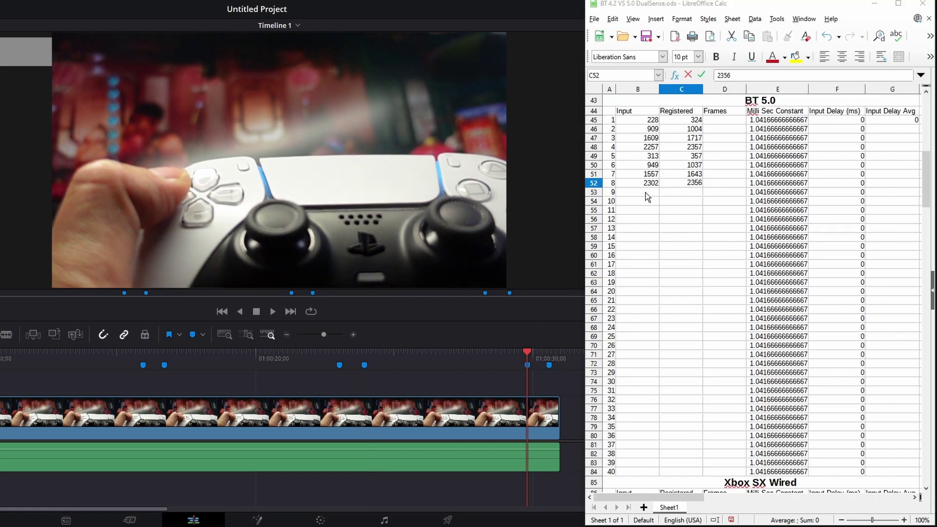
key("Return")
type("2948")
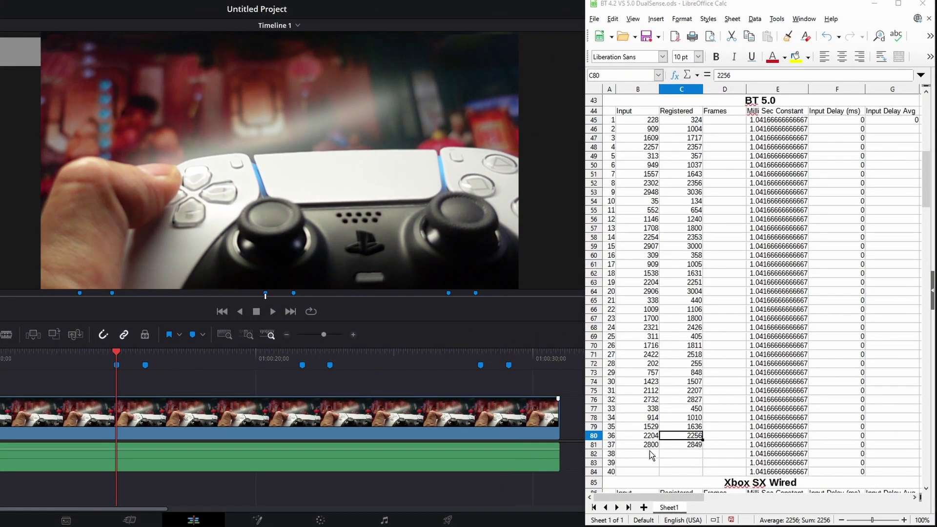
Record the Input and Registered values for BT 5.0 test 38 as 1459 and 1601, and test 39 as 2142 and 2241.
left_click(651, 454)
type("1459")
key("Tab")
type("1601")
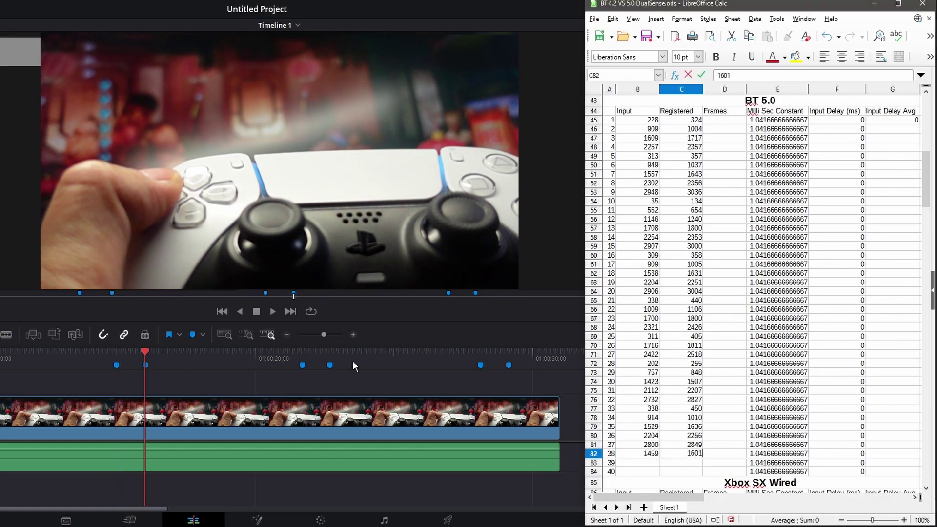
key("Return")
type("2142")
key("Tab")
type("2241")
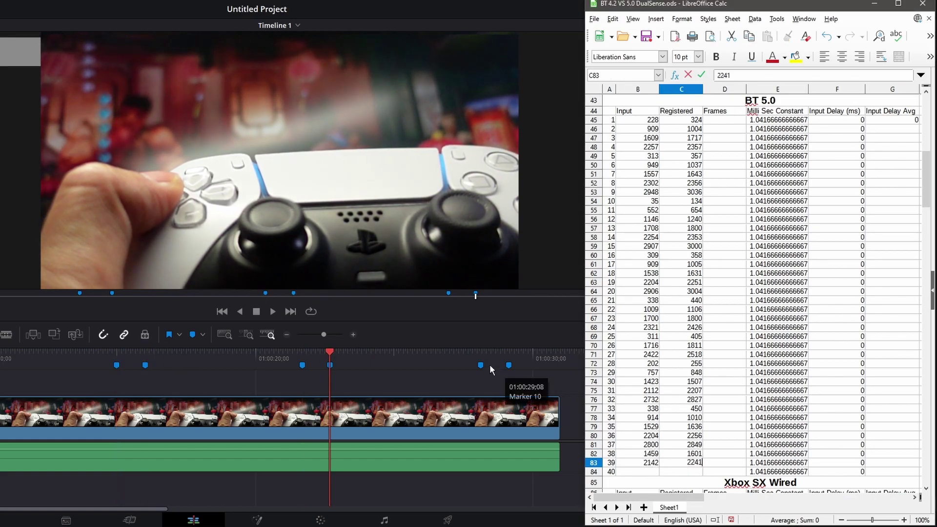
key("Return")
Record Input 2808 and Registered 2908 for test 40, the last row of the BT 5.0 table.
type("2808")
key("Tab")
type("2908")
key("Return")
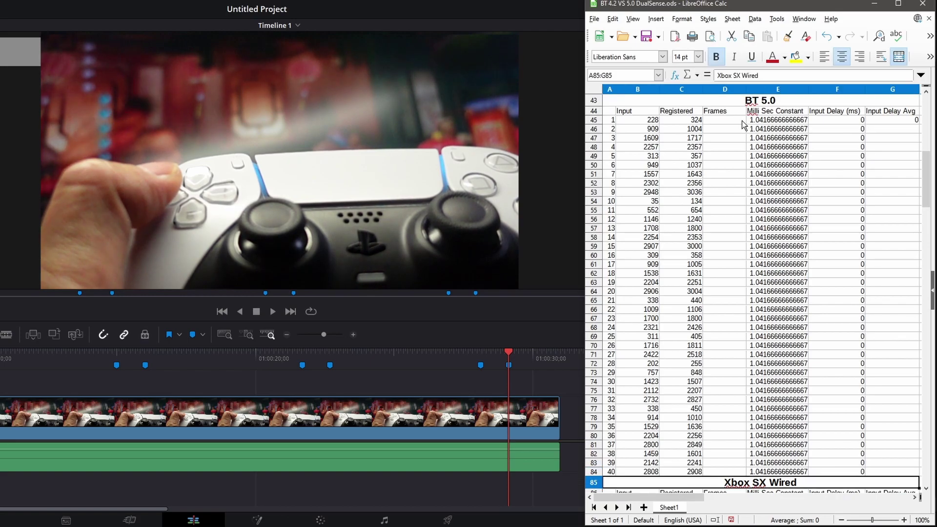
Calculate the Frames value of BT 5.0 test 1 with =C45-B45 and fill the formula down the test rows.
left_click(743, 125)
type("=C45-B45")
key("Return")
left_click_drag(746, 124, 735, 442)
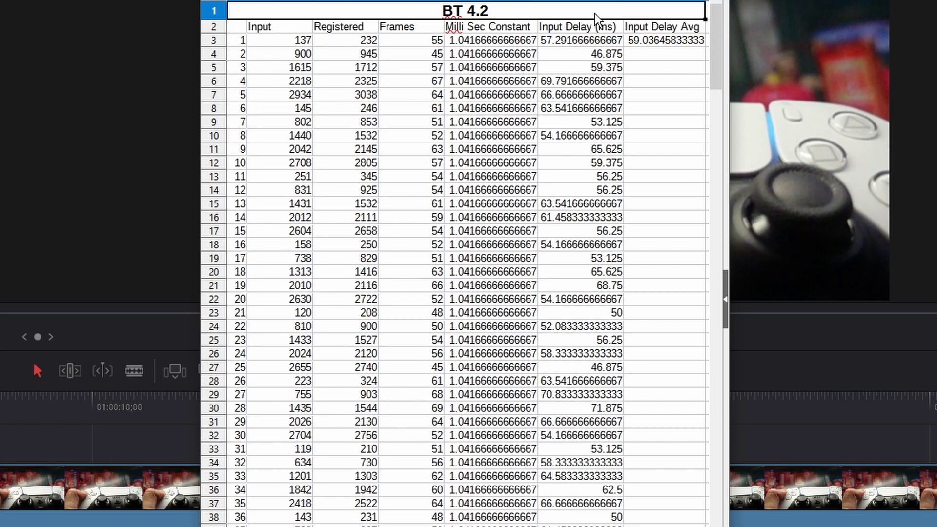
Examine the low and high Input Delay values and the Input Delay average in the BT 4.2 table.
left_click(588, 370)
left_click(596, 398)
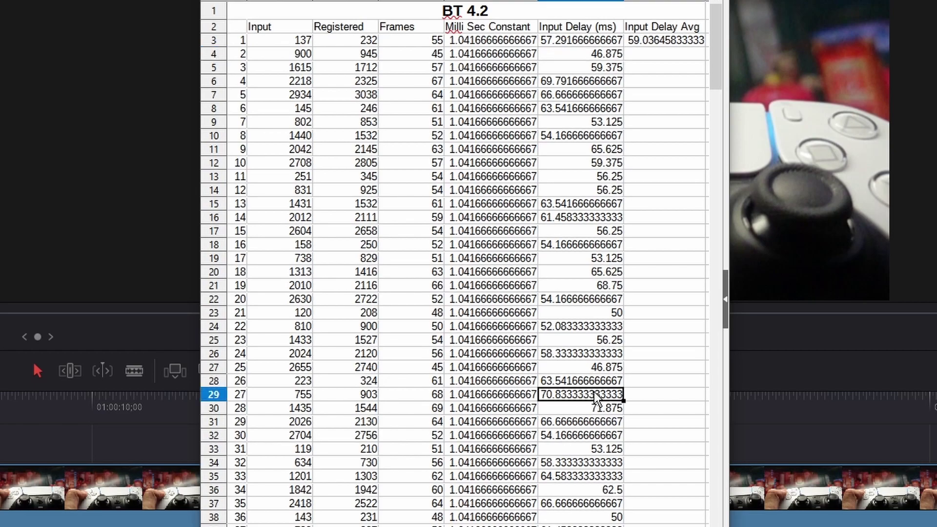
left_click(678, 42)
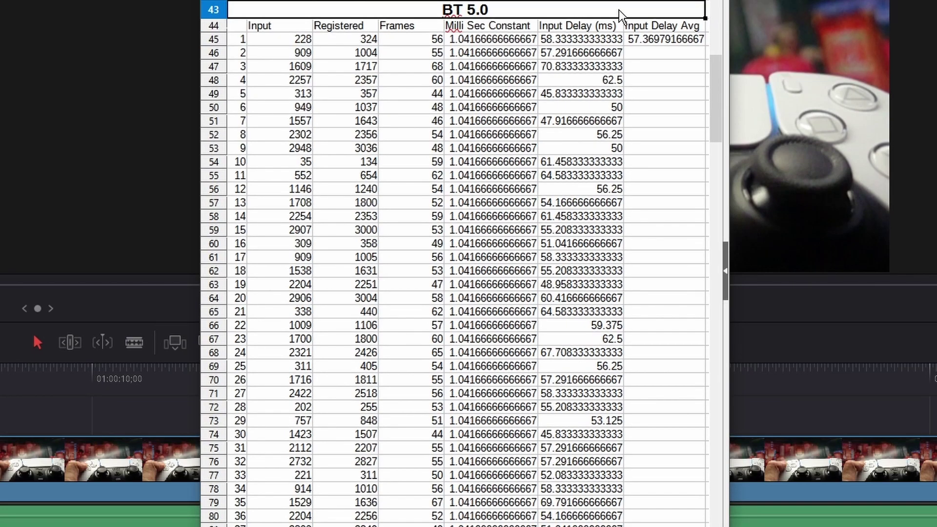
Examine the low and high Input Delay values and average for BT 5.0, and compare both averages in the PC summary.
left_click(600, 95)
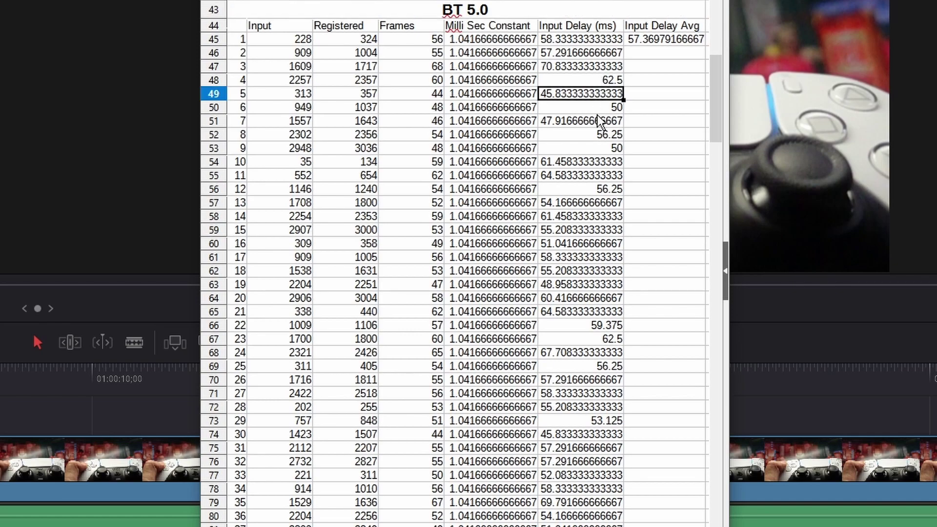
left_click(582, 504)
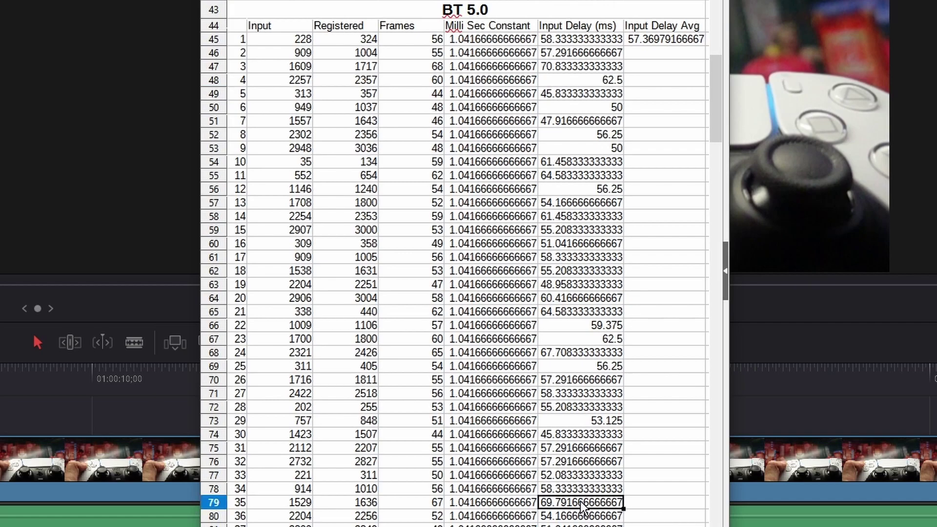
left_click(671, 43)
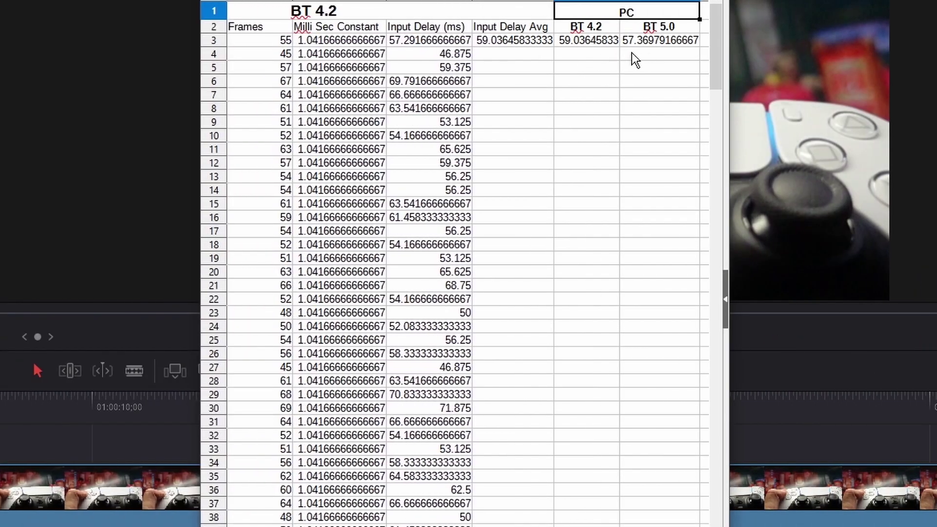
left_click(672, 26)
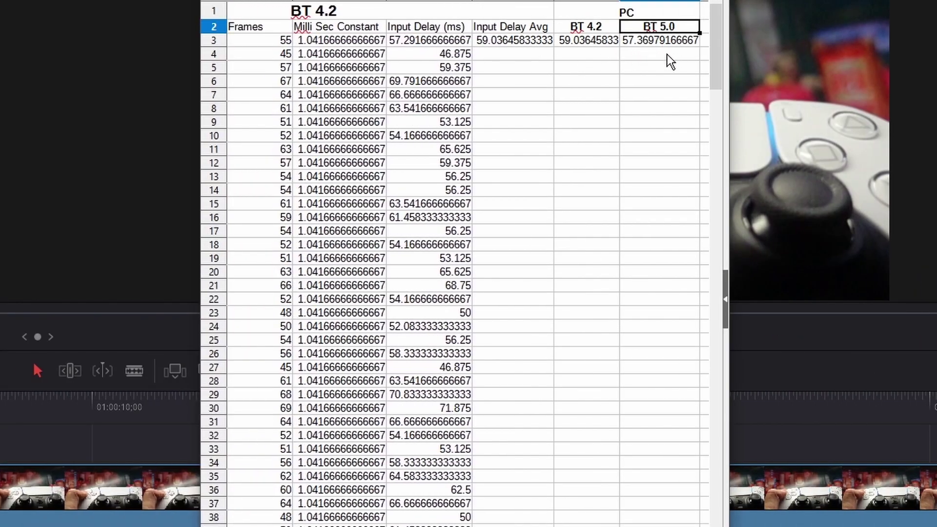